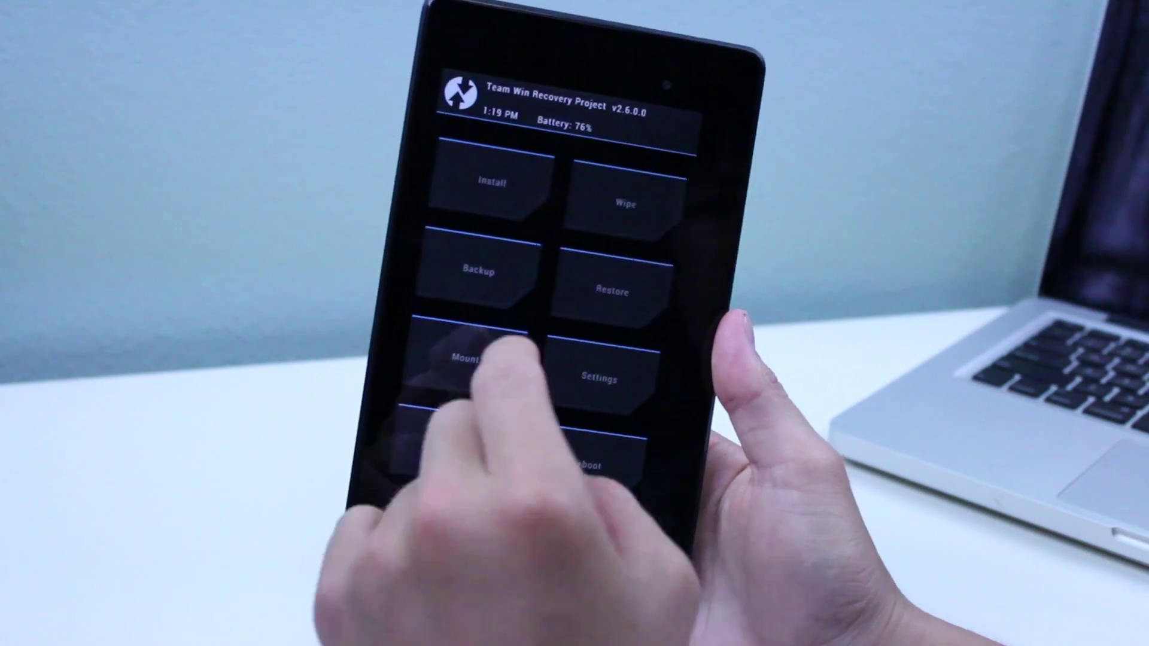
- Use Advanced Wipe to clear the Dalvik Cache, Data and Cache partitions, confirming with a swipe
{"action": "left_click", "coordinate": [616, 206]}
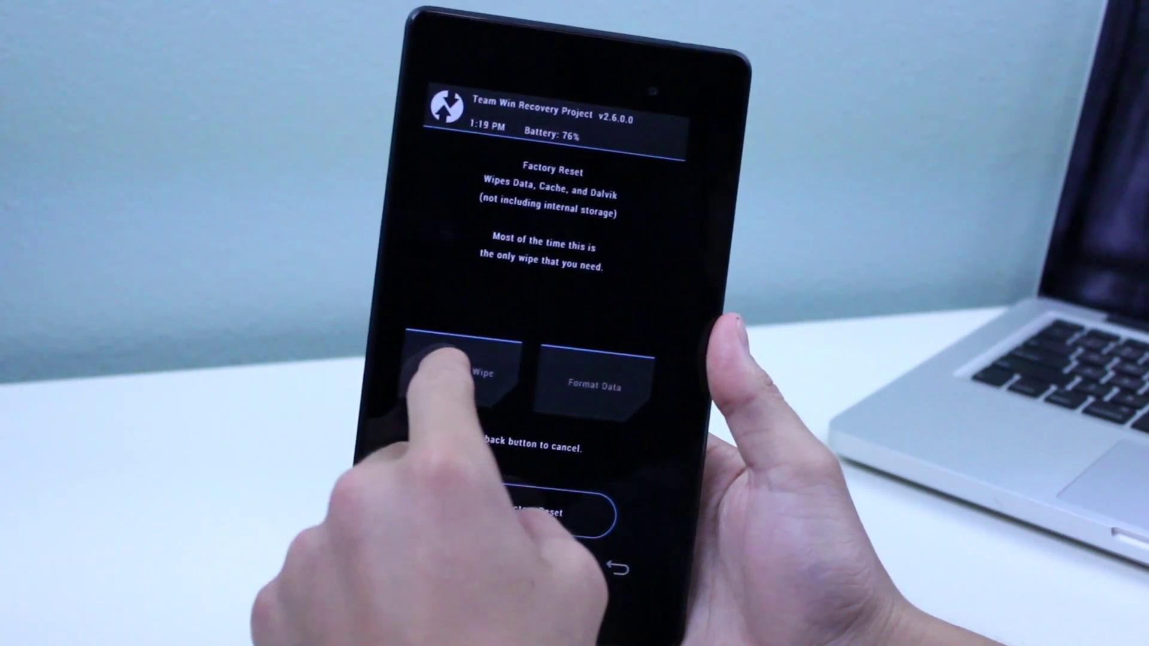
{"action": "left_click", "coordinate": [449, 360]}
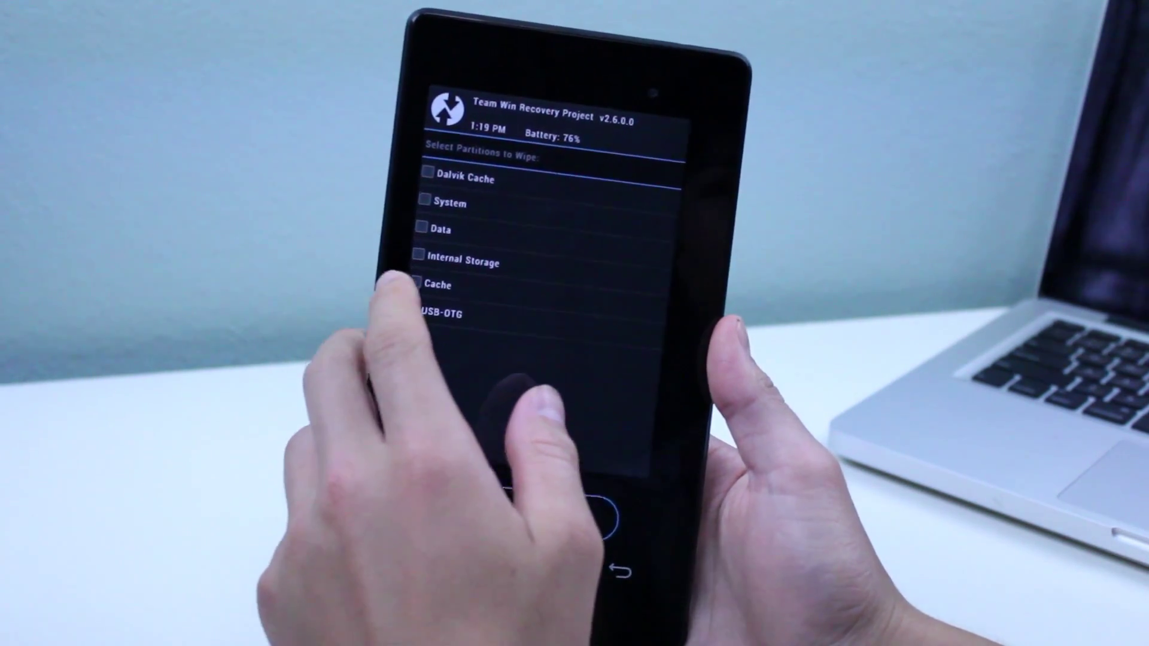
{"action": "left_click", "coordinate": [431, 172]}
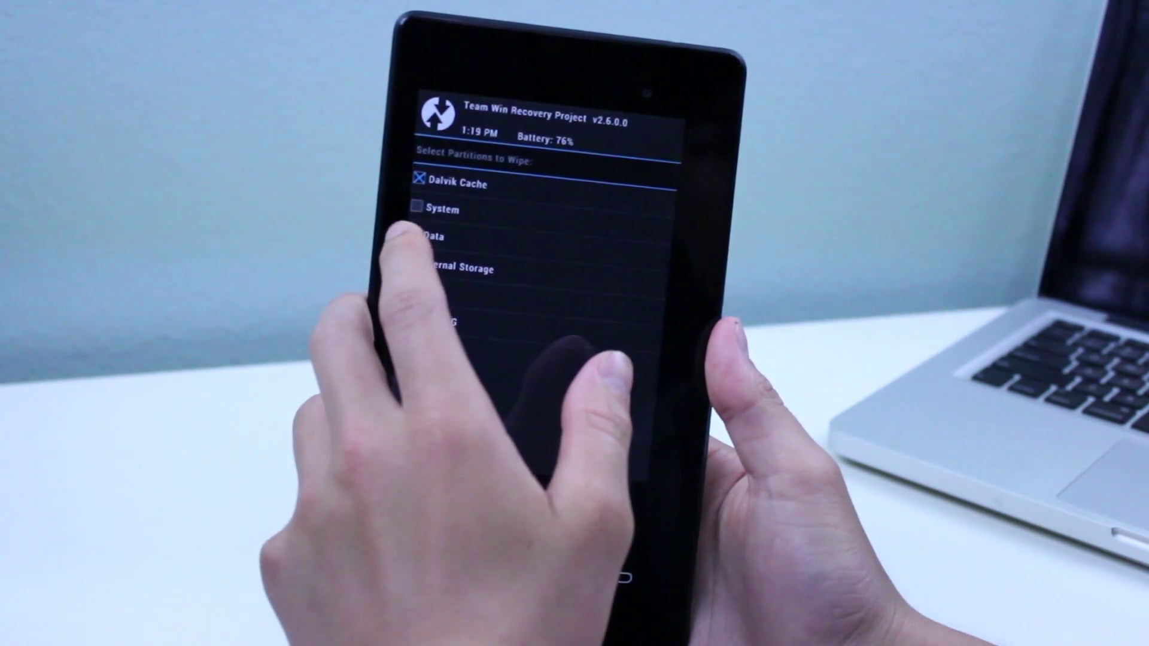
{"action": "left_click", "coordinate": [415, 235]}
{"action": "left_click", "coordinate": [412, 287]}
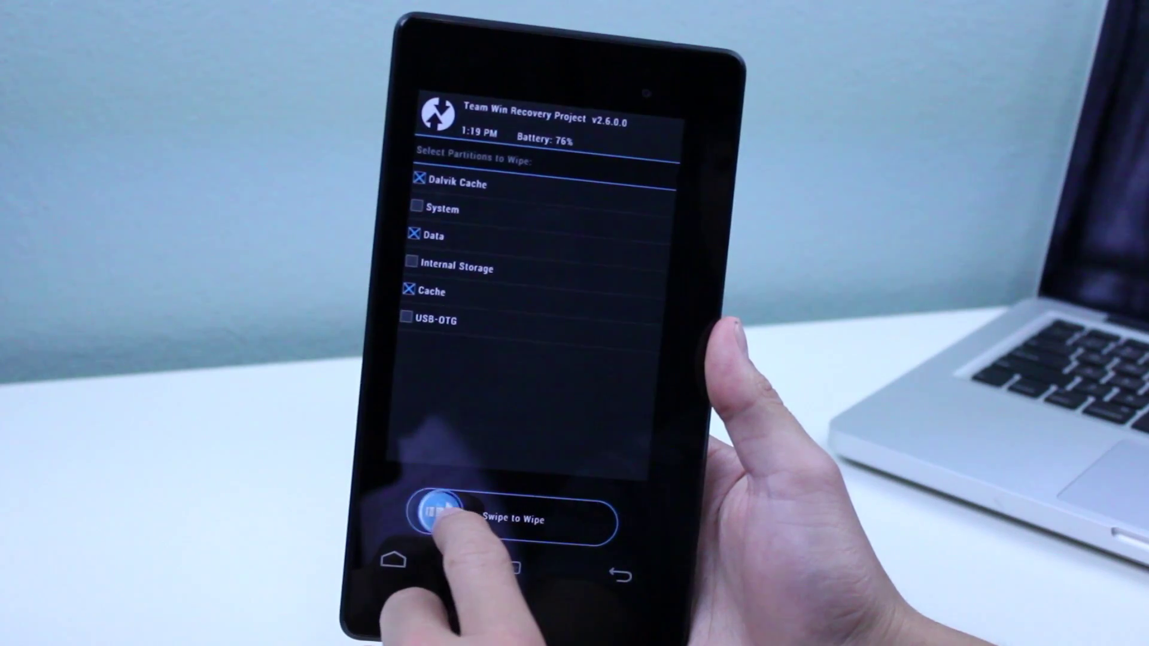
{"action": "left_click_drag", "start_coordinate": [453, 513], "coordinate": [588, 516]}
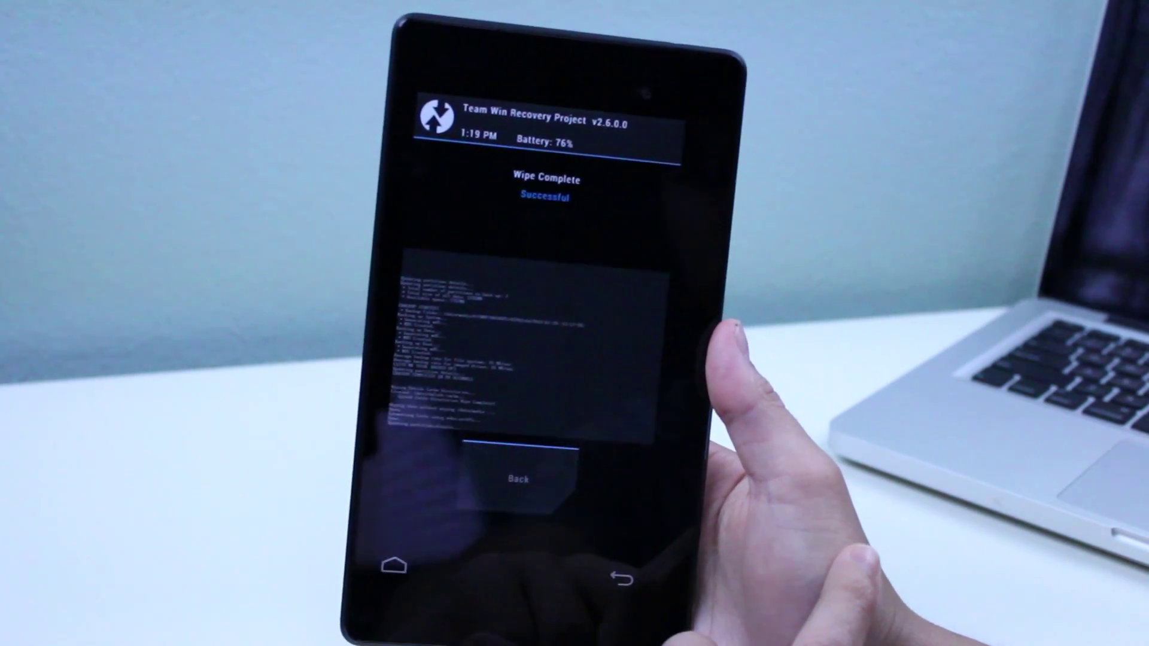
- Back out of the wipe results to TWRP's main menu
{"action": "left_click", "coordinate": [521, 478]}
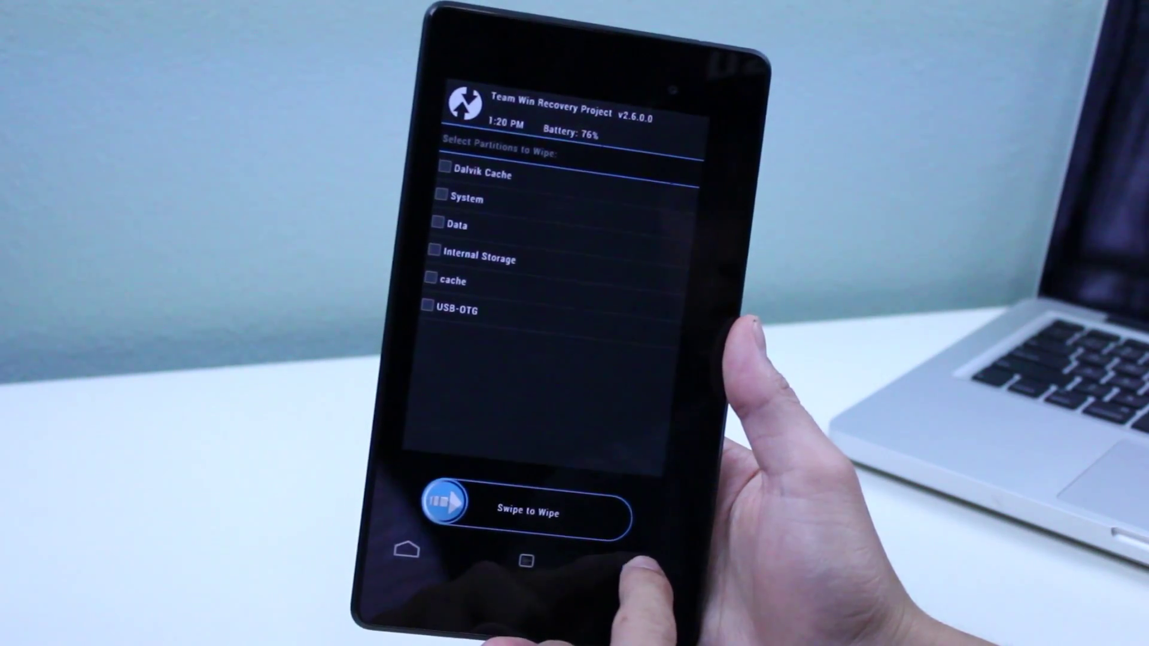
{"action": "left_click", "coordinate": [634, 570]}
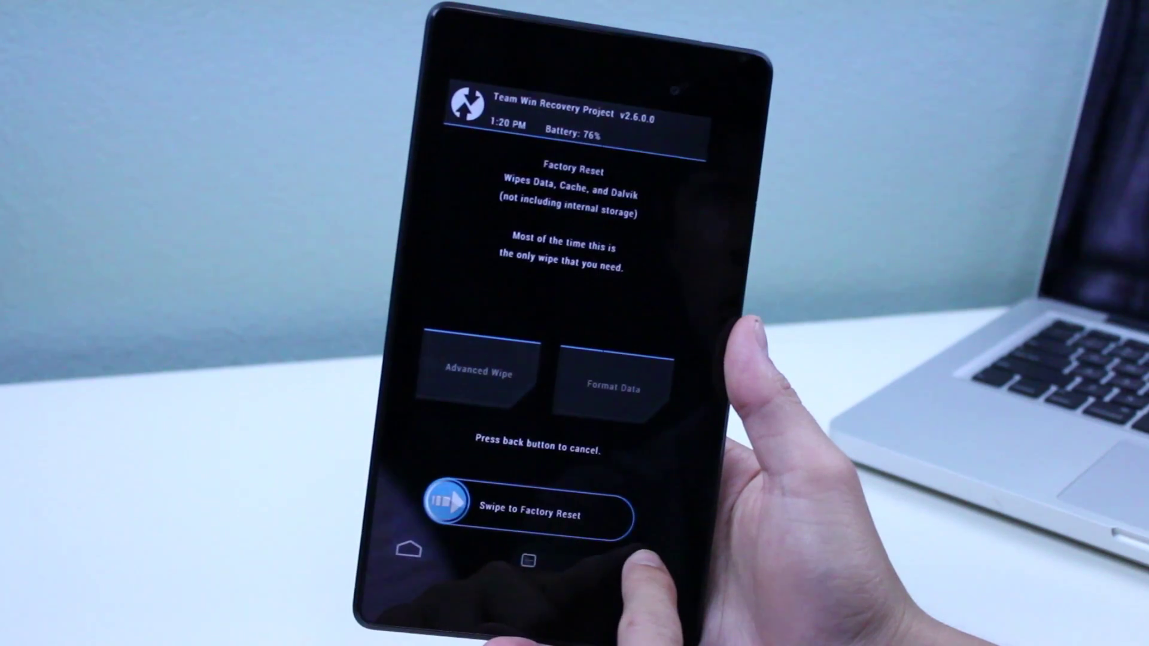
{"action": "left_click", "coordinate": [636, 570]}
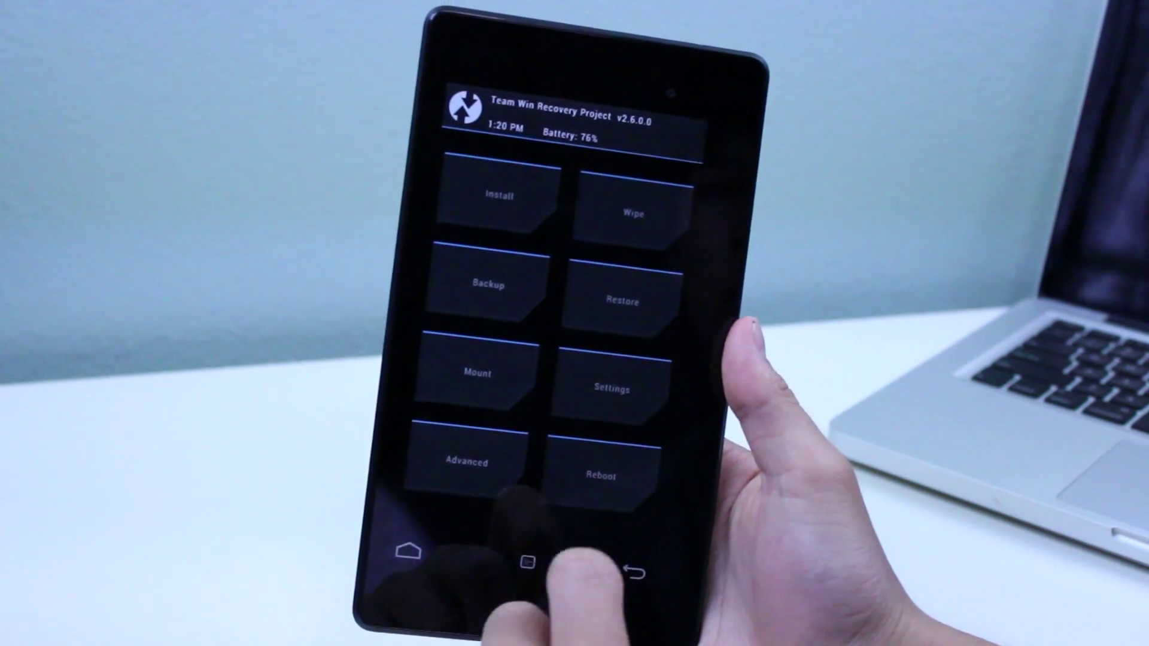
- Select CleanROM 1.0.zip under Install and swipe to confirm flashing it
{"action": "left_click", "coordinate": [498, 196]}
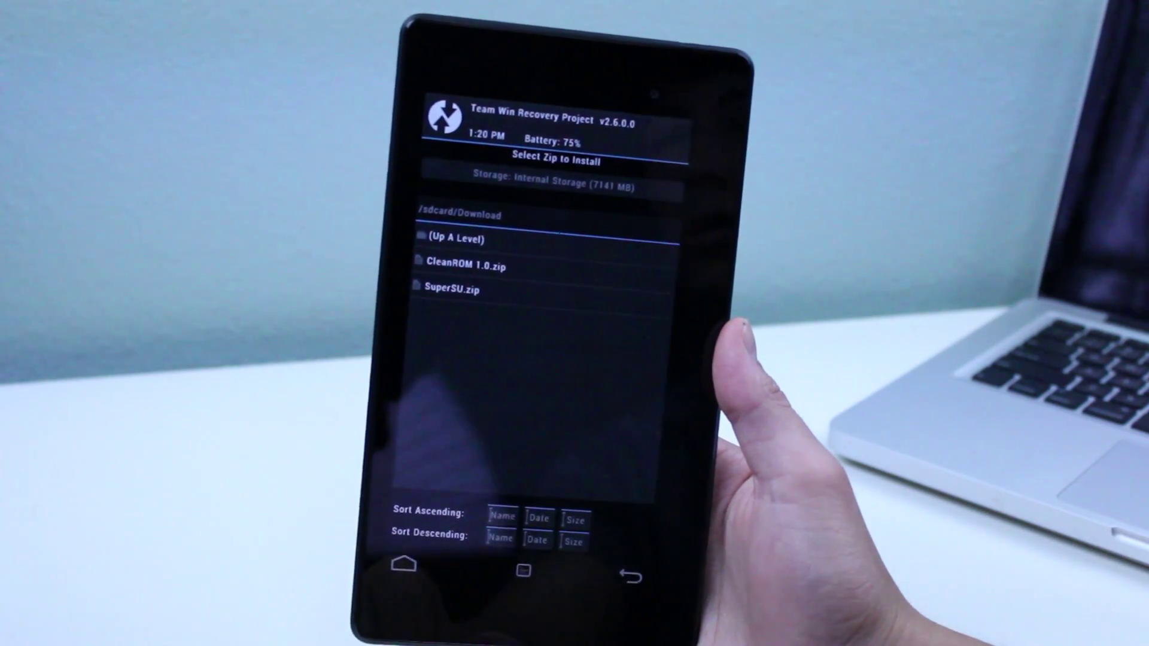
{"action": "left_click", "coordinate": [449, 269]}
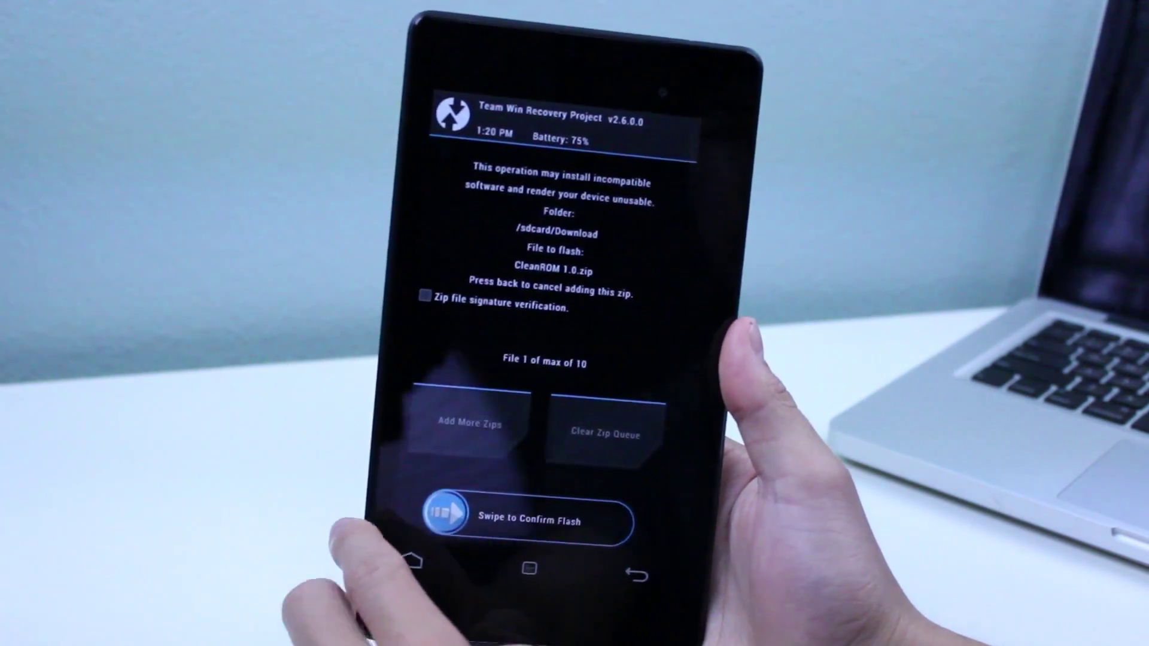
{"action": "left_click_drag", "start_coordinate": [442, 520], "coordinate": [619, 516]}
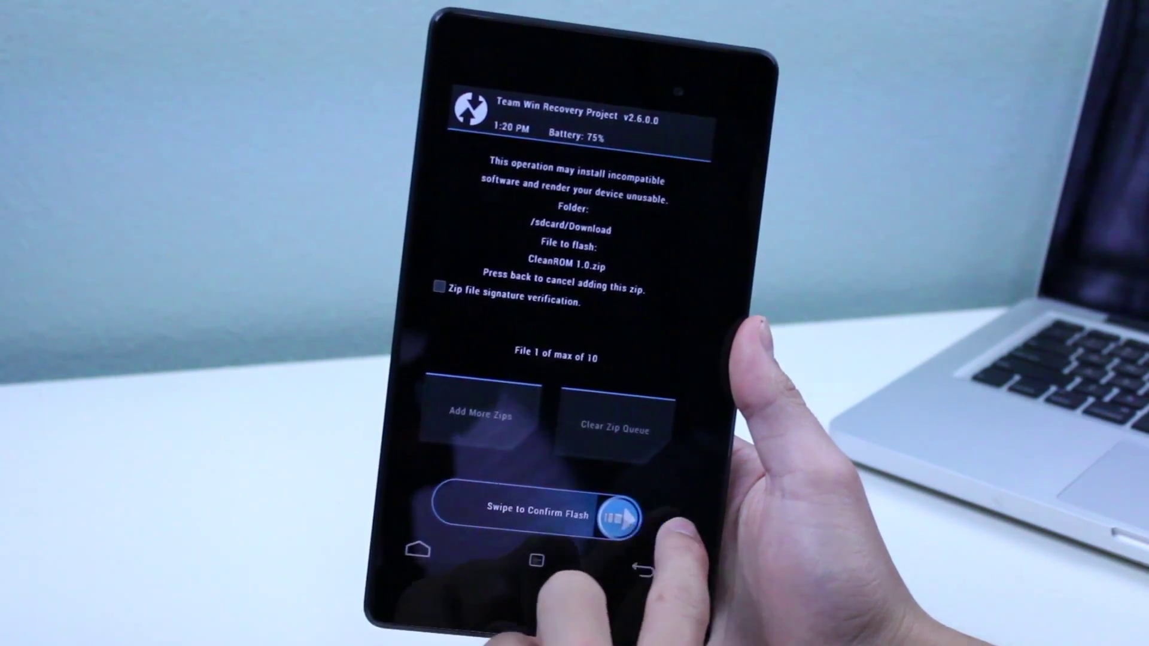